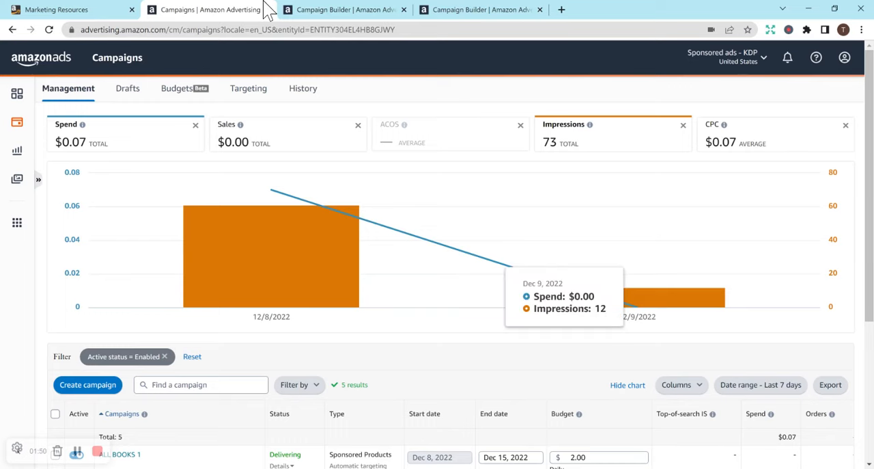
# Step: Return to the KDP Marketing Resources page and choose Amazon.com as the Amazon Ads marketplace
pyautogui.click(88, 10)
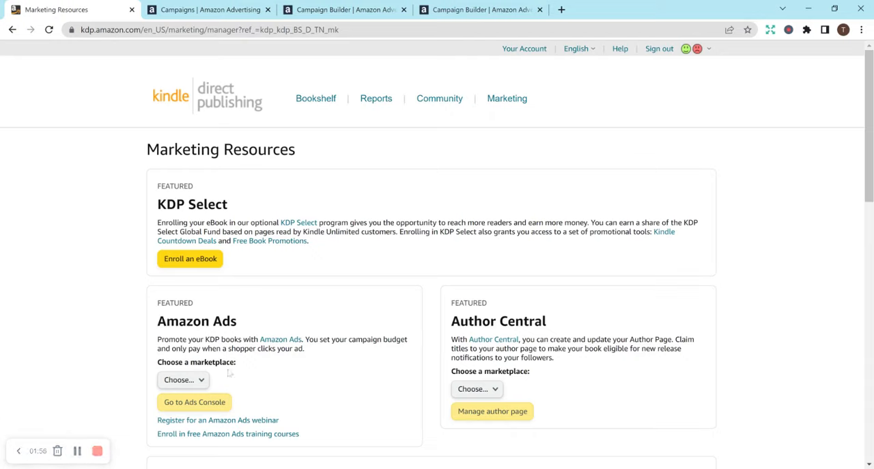
pyautogui.click(183, 379)
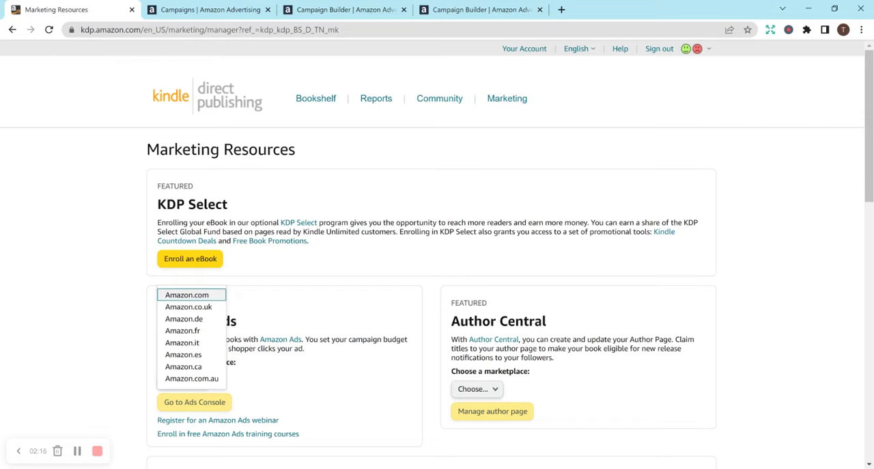
pyautogui.click(190, 294)
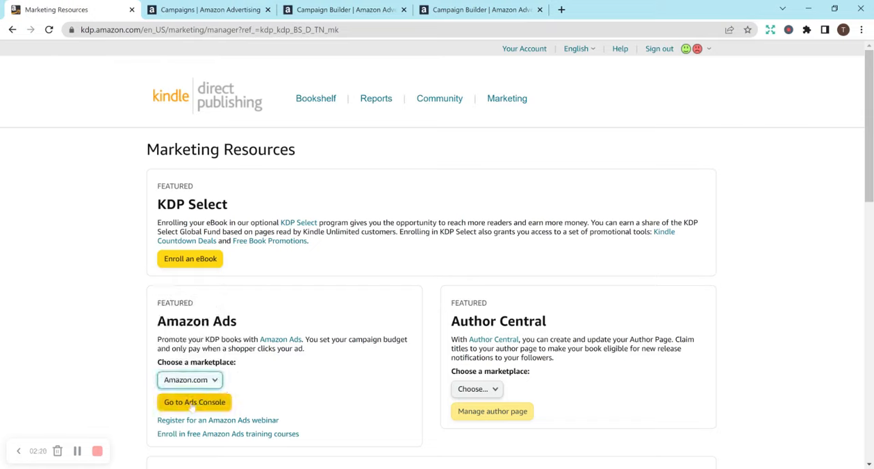
# Step: Go through the campaigns dashboard and the campaign type page to the new campaign form, and choose the Standard ad format
pyautogui.click(235, 10)
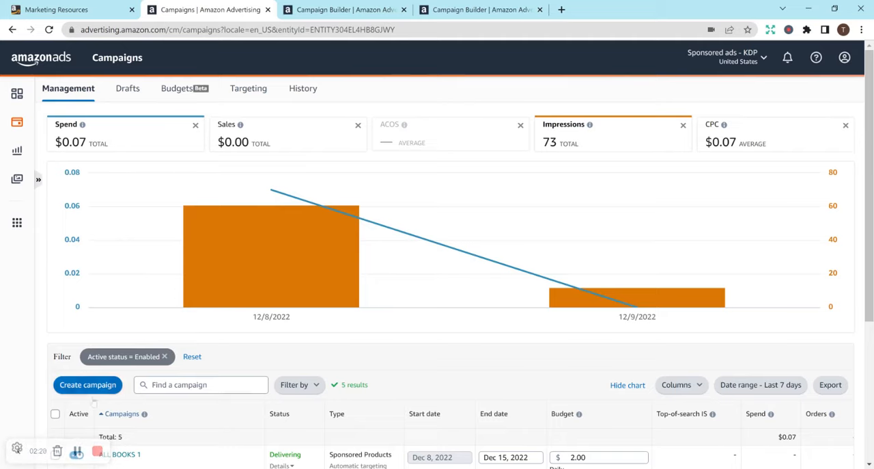
pyautogui.click(345, 9)
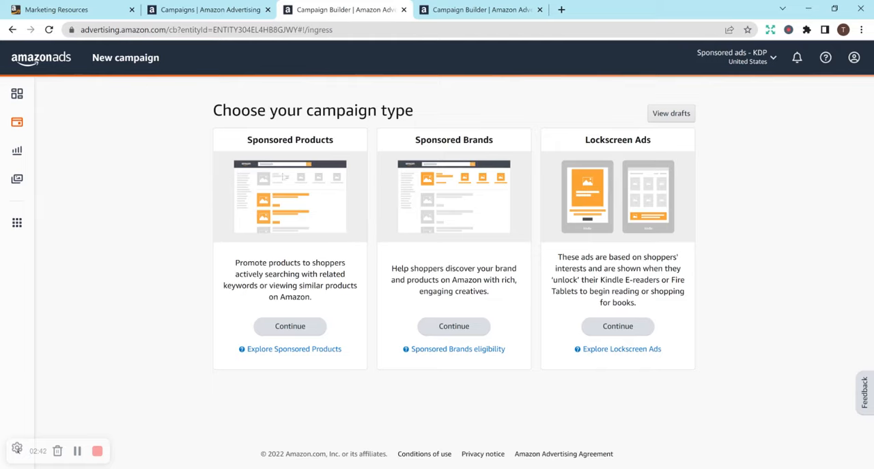
pyautogui.click(461, 10)
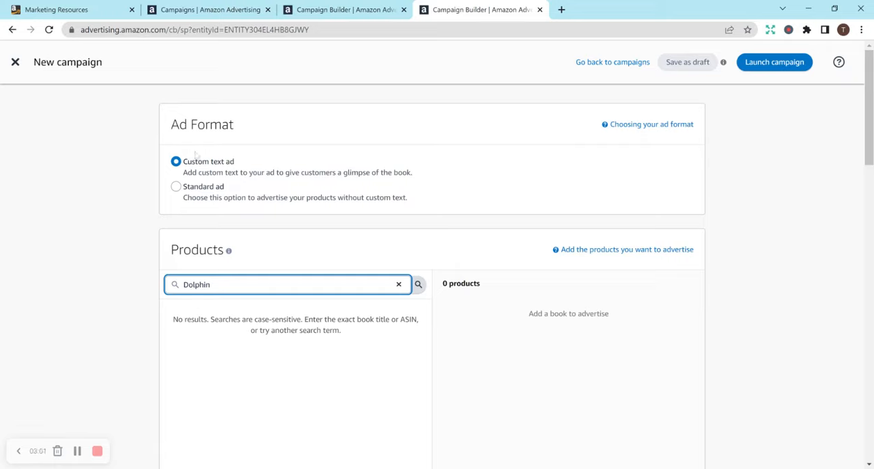
pyautogui.click(176, 186)
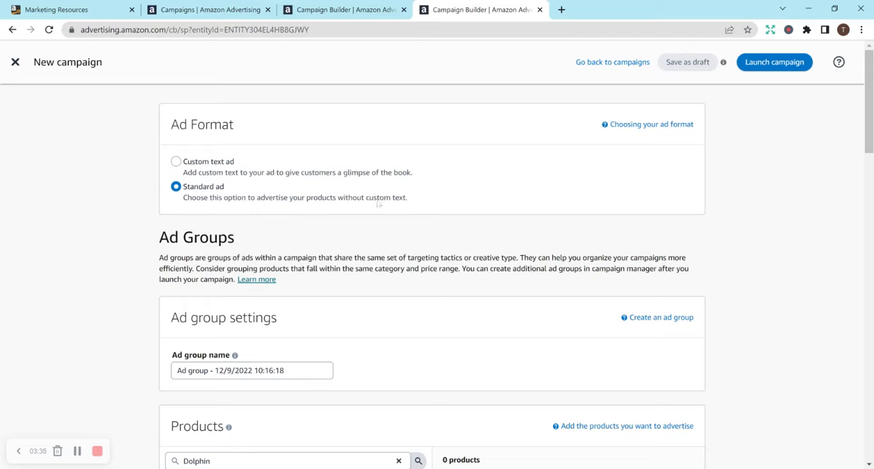
# Step: Set the default bid for automatic targeting to $0.05
pyautogui.moveTo(871, 132); pyautogui.dragTo(871, 165)
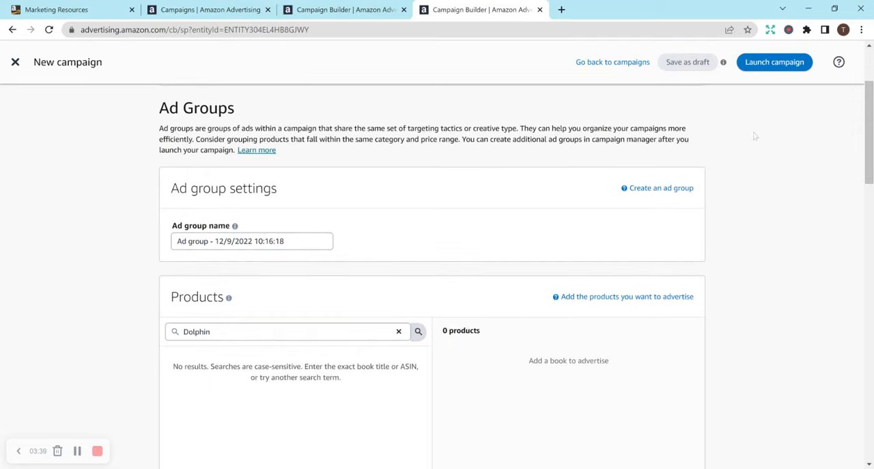
pyautogui.moveTo(869, 166); pyautogui.dragTo(870, 203)
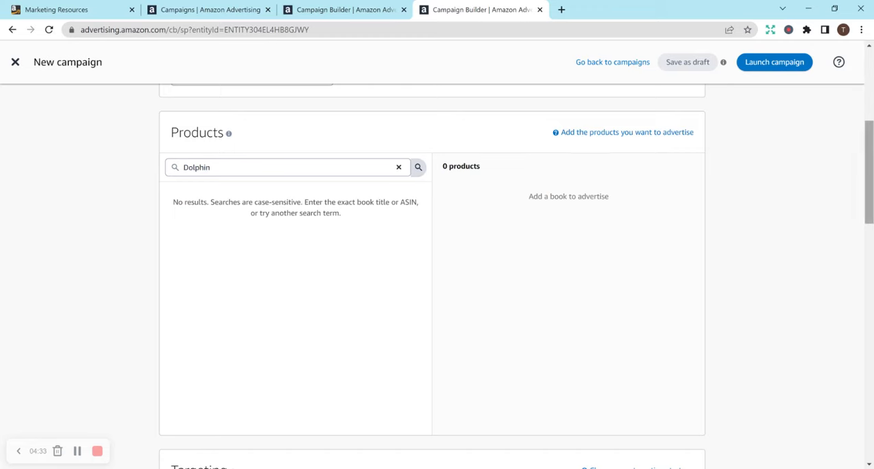
pyautogui.scroll(3, 869, 191)
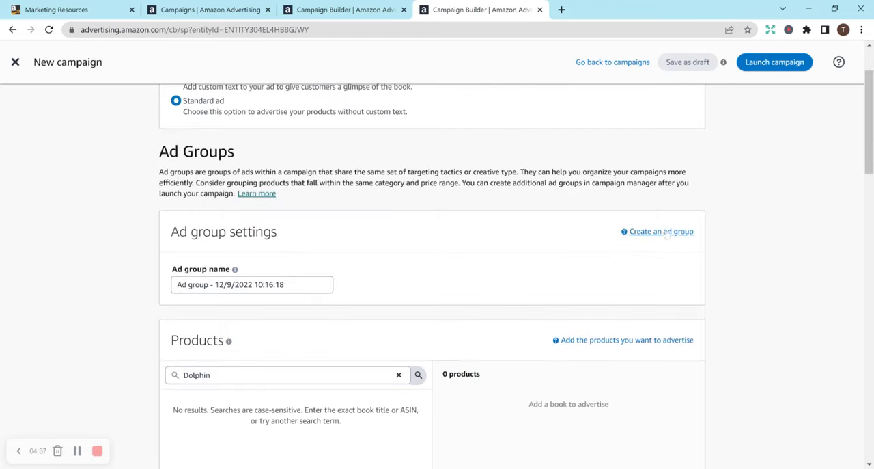
pyautogui.moveTo(871, 143); pyautogui.dragTo(867, 263)
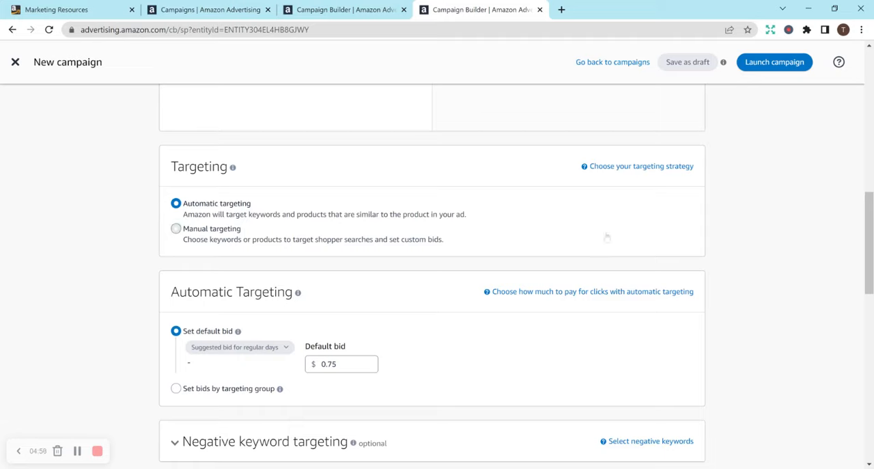
pyautogui.scroll(-2, 431, 273)
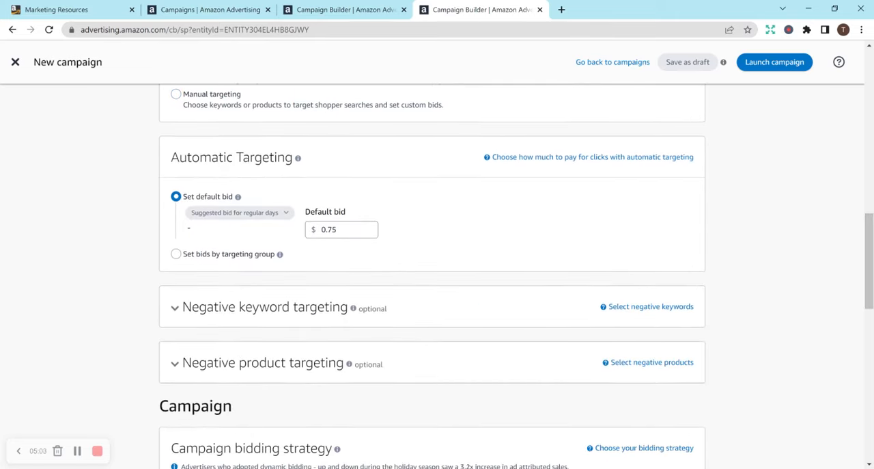
pyautogui.click(346, 229)
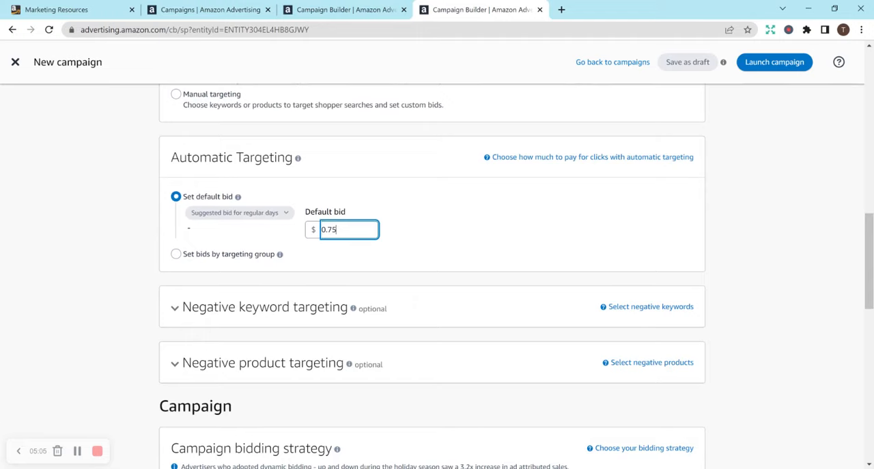
pyautogui.press('BackSpace')
pyautogui.press('BackSpace')
pyautogui.write('0')
pyautogui.write('5')
pyautogui.press('BackSpace')
pyautogui.press('BackSpace')
pyautogui.write('5')
pyautogui.click(406, 268)
pyautogui.click(355, 230)
pyautogui.press('BackSpace')
pyautogui.press('BackSpace')
pyautogui.write('0')
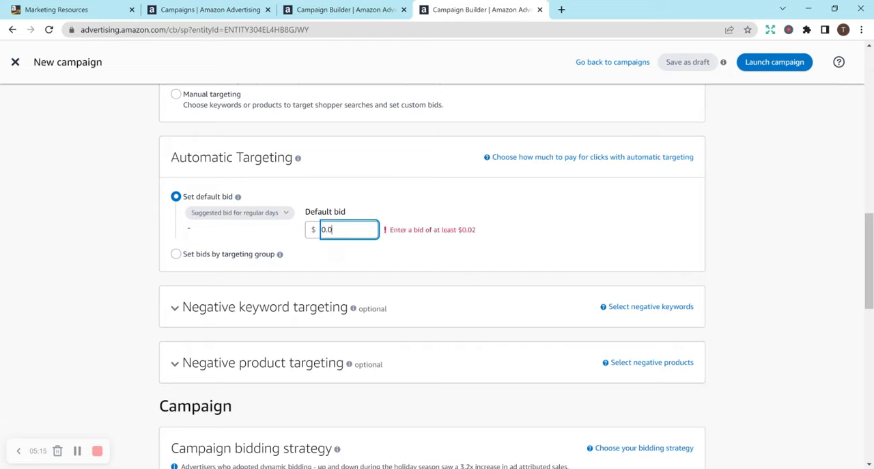
pyautogui.write('5')
pyautogui.click(471, 271)
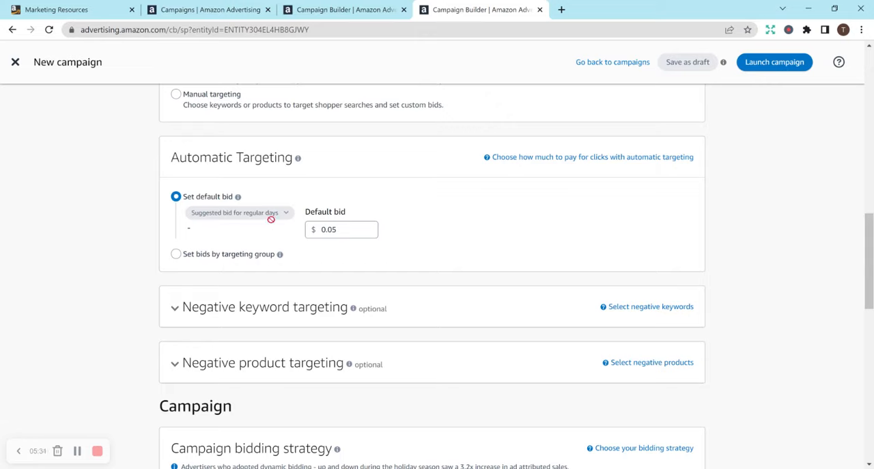
# Step: Expand the optional negative keyword targeting section to view its match type options, and collapse it again
pyautogui.scroll(-3, 307, 171)
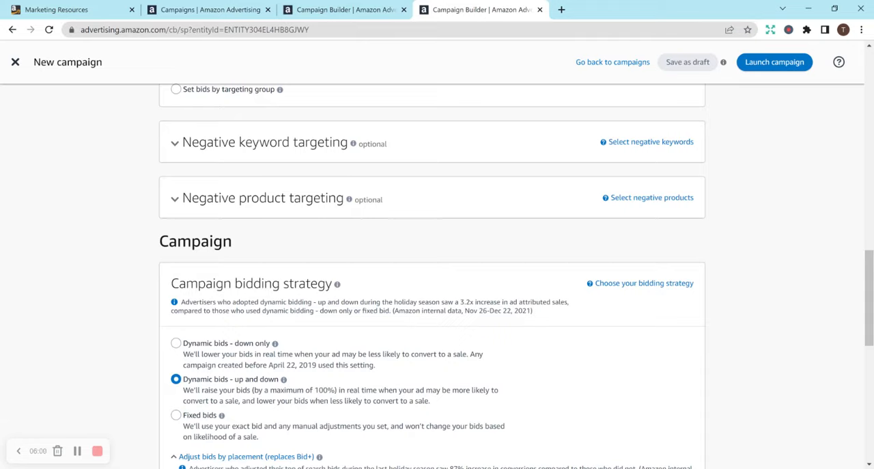
pyautogui.click(499, 145)
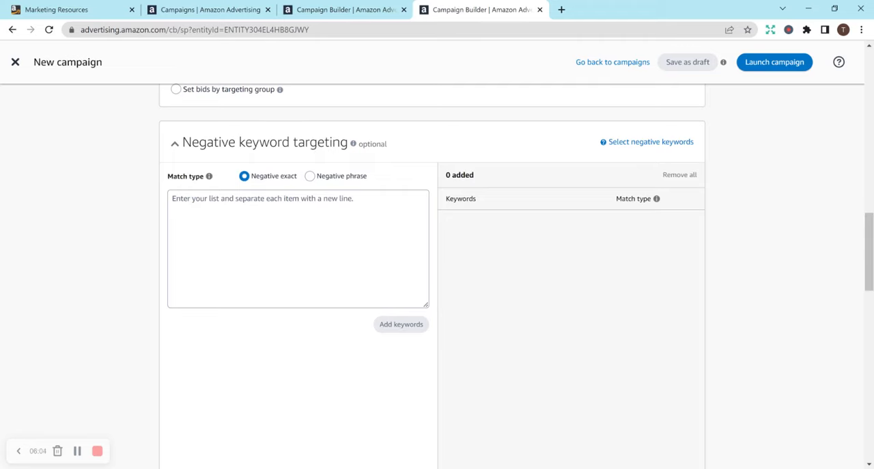
pyautogui.click(298, 135)
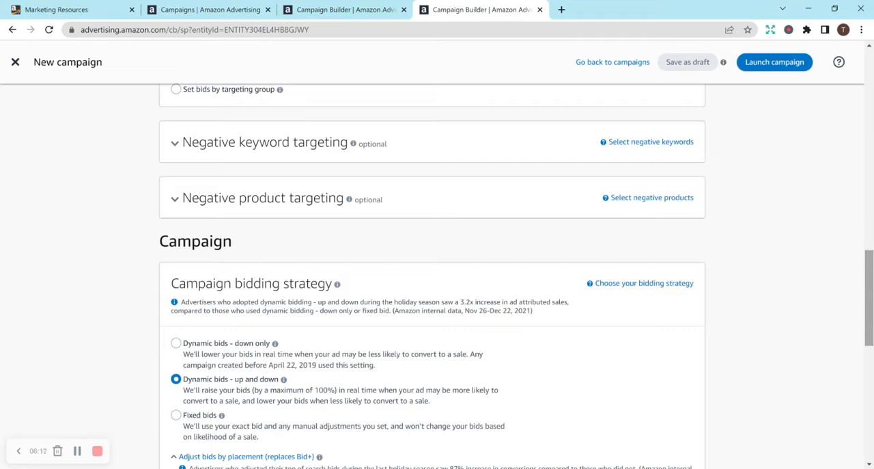
# Step: Set the campaign bidding strategy to Dynamic bids - down only
pyautogui.scroll(-2, 869, 301)
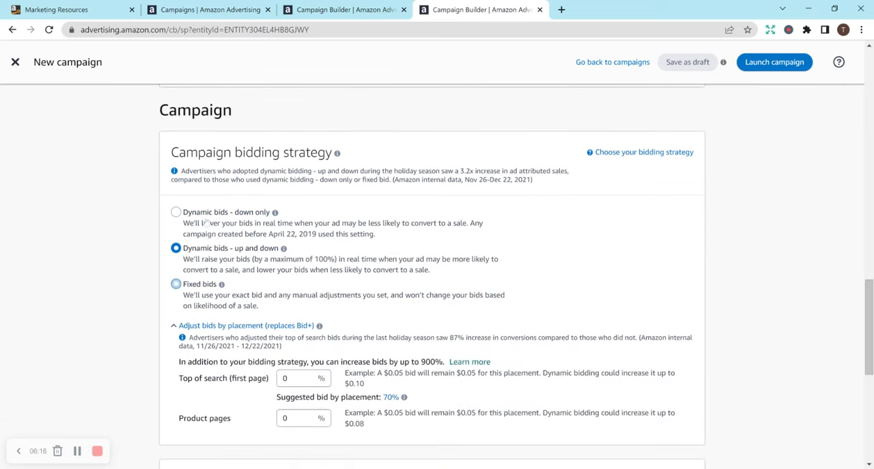
pyautogui.click(176, 211)
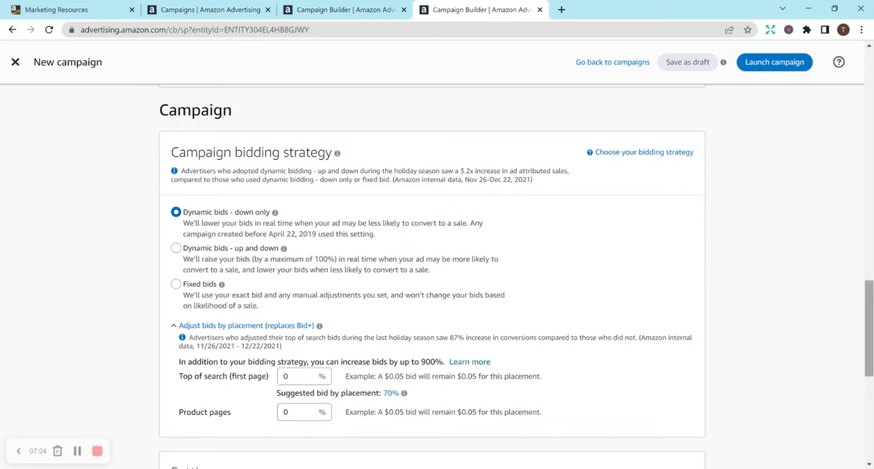
# Step: Set the placement bid adjustment for Top of search (first page) to 5%
pyautogui.scroll(-2, 869, 328)
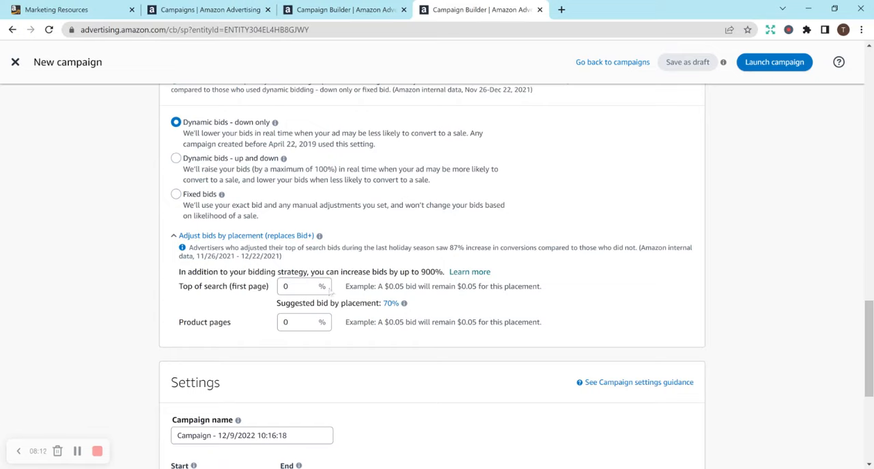
pyautogui.click(291, 286)
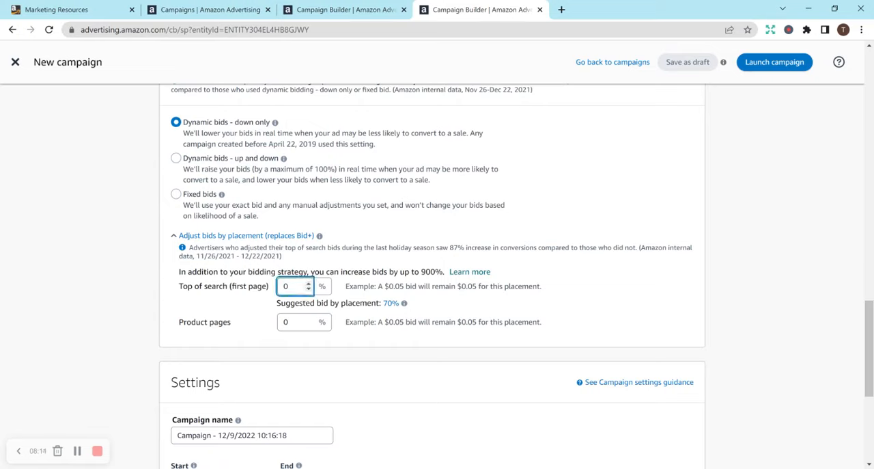
pyautogui.press('BackSpace')
pyautogui.write('5')
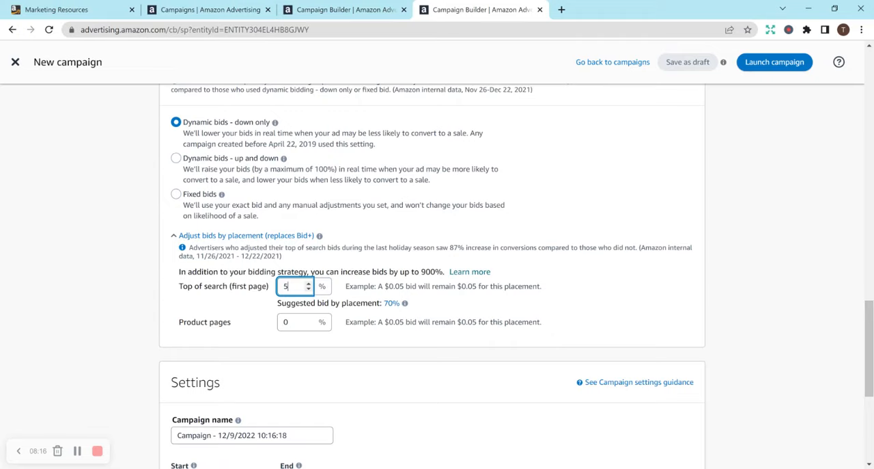
pyautogui.click(363, 304)
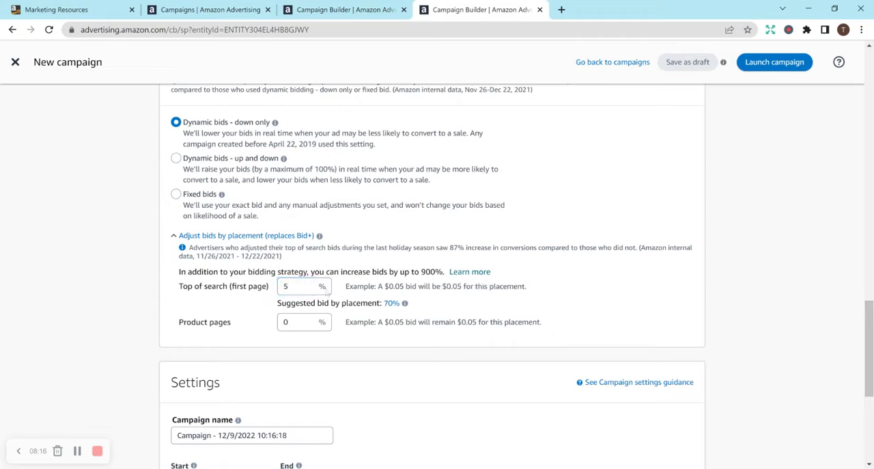
# Step: Raise the Top of search (first page) bid adjustment to 100%
pyautogui.click(309, 289)
pyautogui.press('BackSpace')
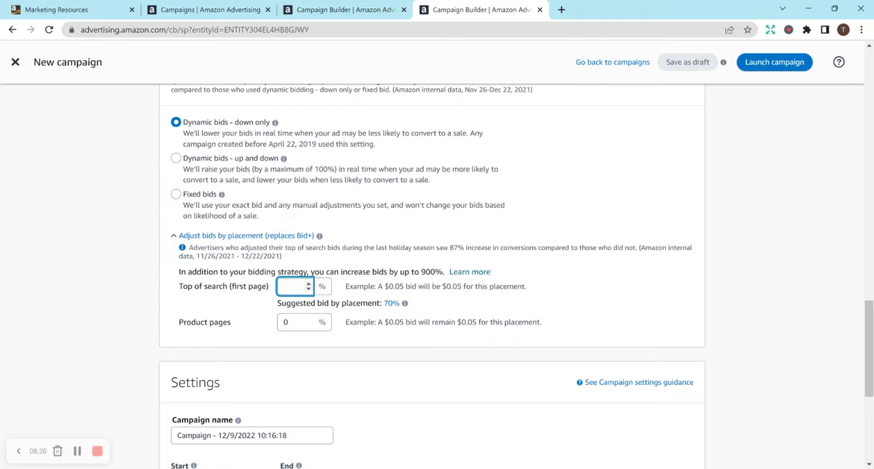
pyautogui.write('100')
pyautogui.click(587, 309)
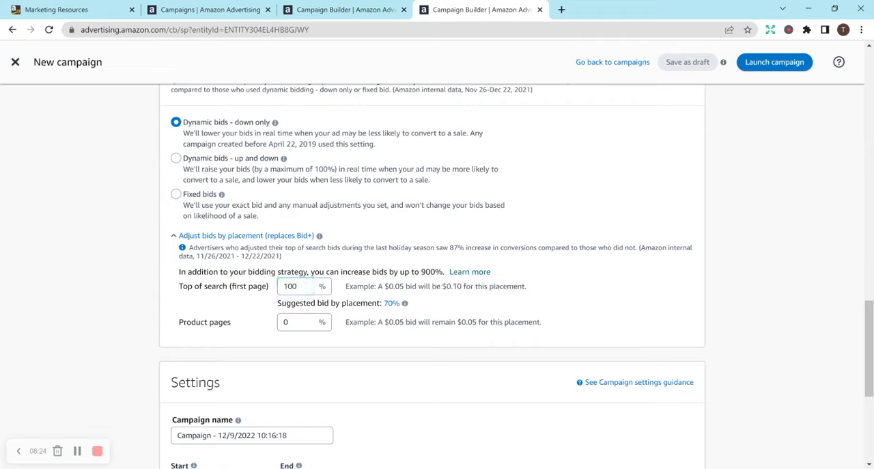
# Step: Reset the Top of search (first page) bid adjustment to 0%
pyautogui.click(297, 286)
pyautogui.press('BackSpace')
pyautogui.press('BackSpace')
pyautogui.press('BackSpace')
pyautogui.write('0')
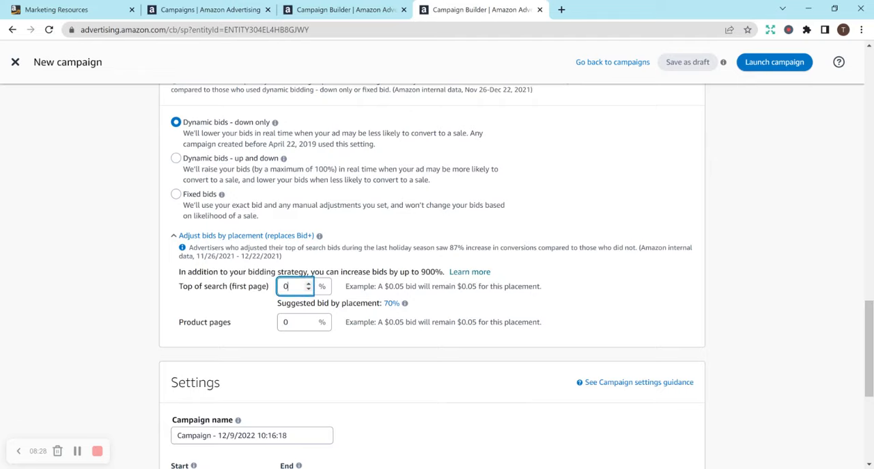
pyautogui.click(528, 312)
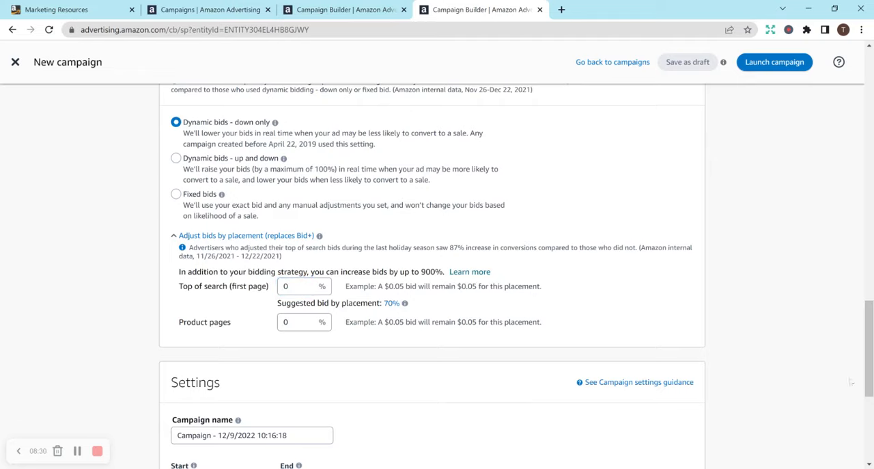
# Step: Check the campaign's start date field and browse the end date calendar back to December 2022 without picking a date
pyautogui.scroll(-3, 871, 391)
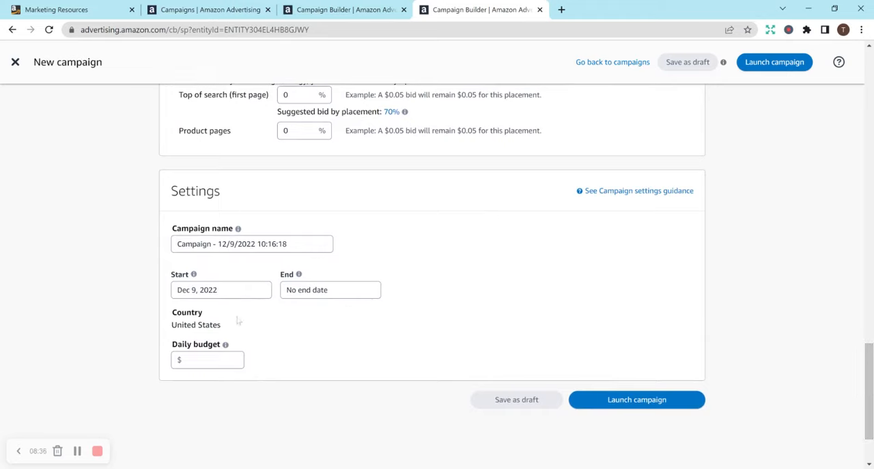
pyautogui.click(216, 291)
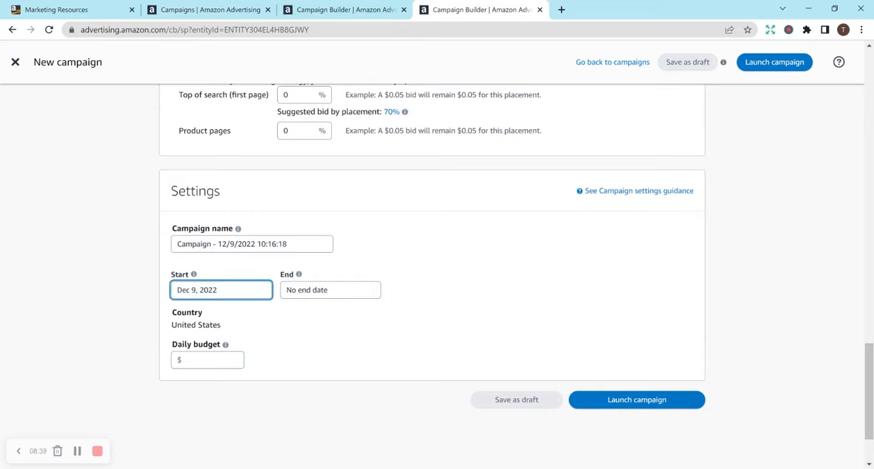
pyautogui.click(337, 351)
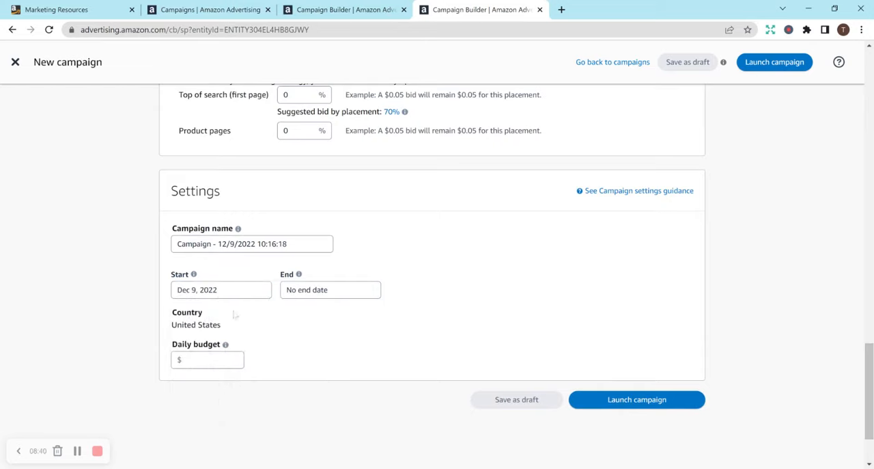
pyautogui.click(330, 290)
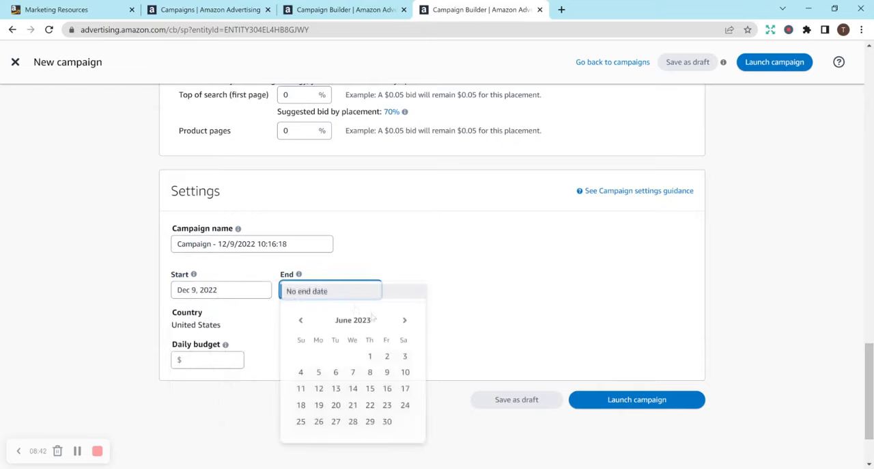
pyautogui.click(301, 320)
pyautogui.click(301, 320)
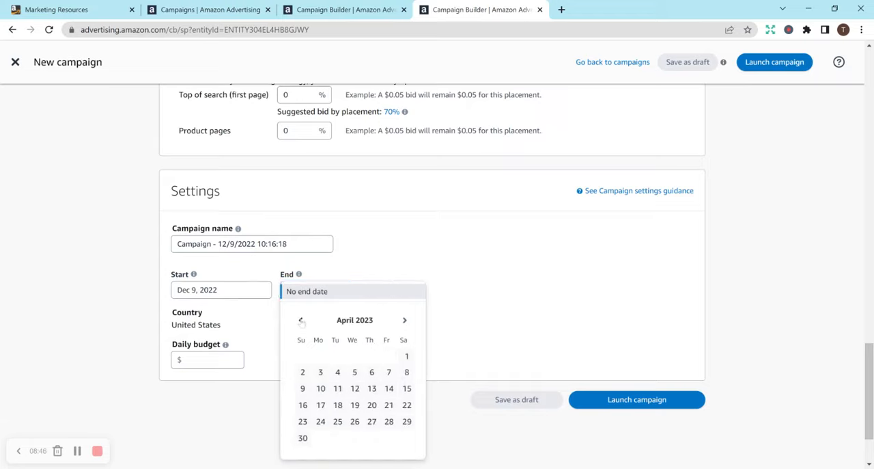
pyautogui.click(301, 321)
pyautogui.click(301, 321)
pyautogui.click(300, 320)
pyautogui.click(300, 321)
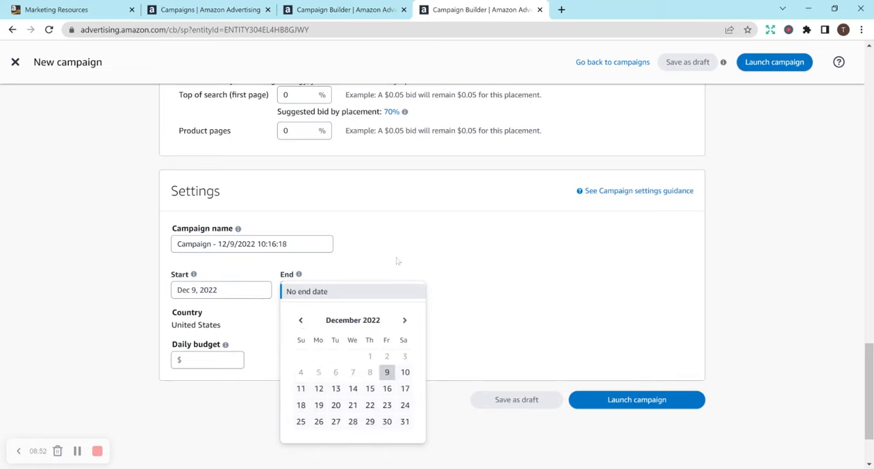
pyautogui.click(397, 260)
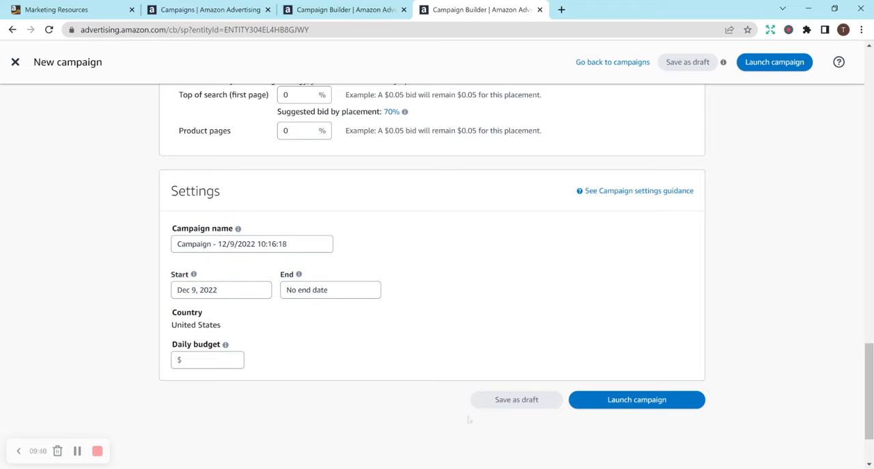
# Step: Switch to the campaign management overview and review the performance chart and the active campaigns' status, end dates, budgets and spend
pyautogui.moveTo(871, 434); pyautogui.dragTo(870, 142)
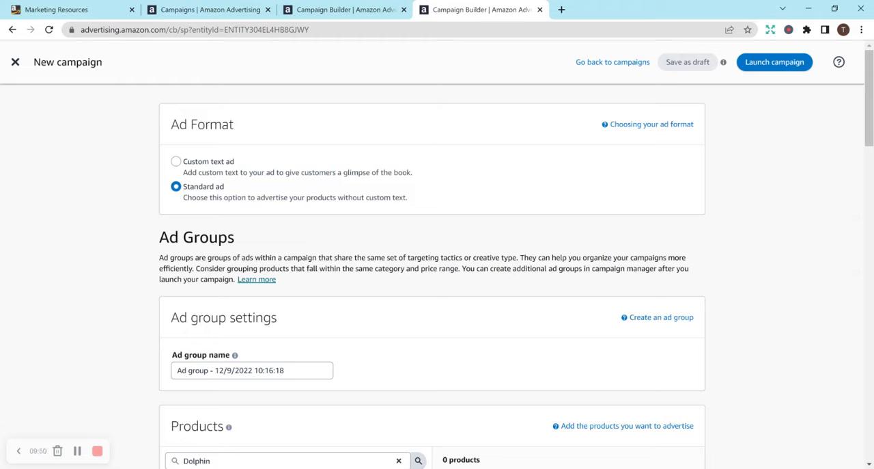
pyautogui.click(215, 10)
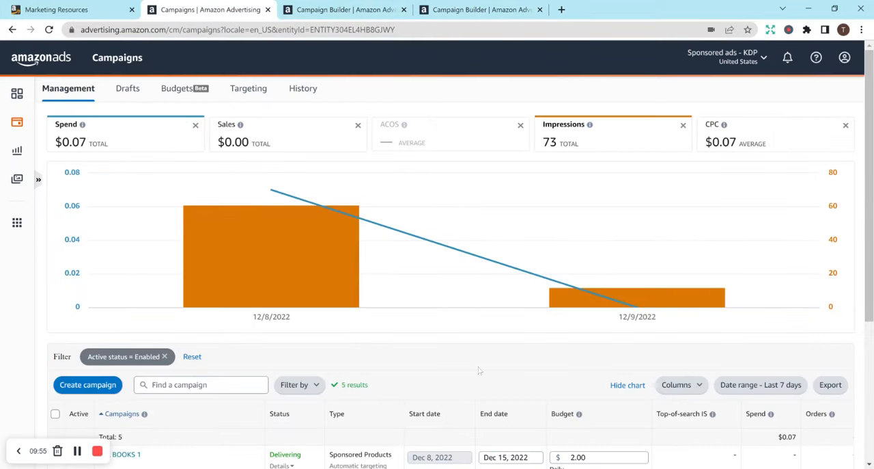
pyautogui.scroll(-2, 869, 261)
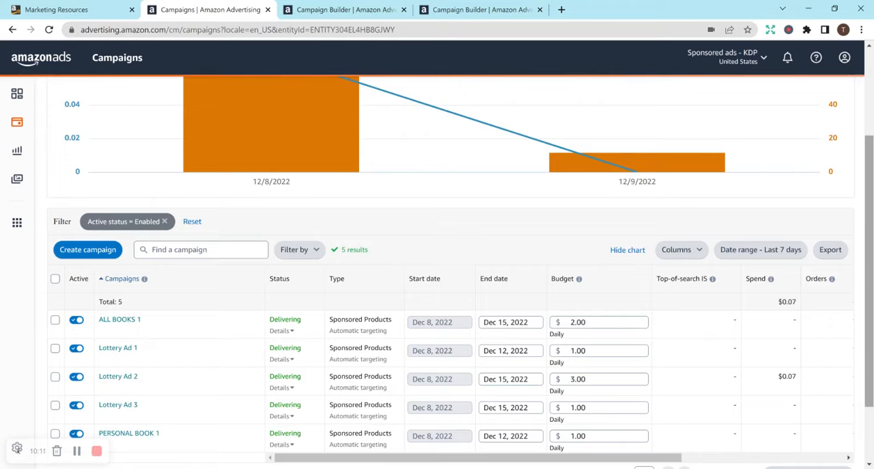
pyautogui.moveTo(869, 256); pyautogui.dragTo(864, 308)
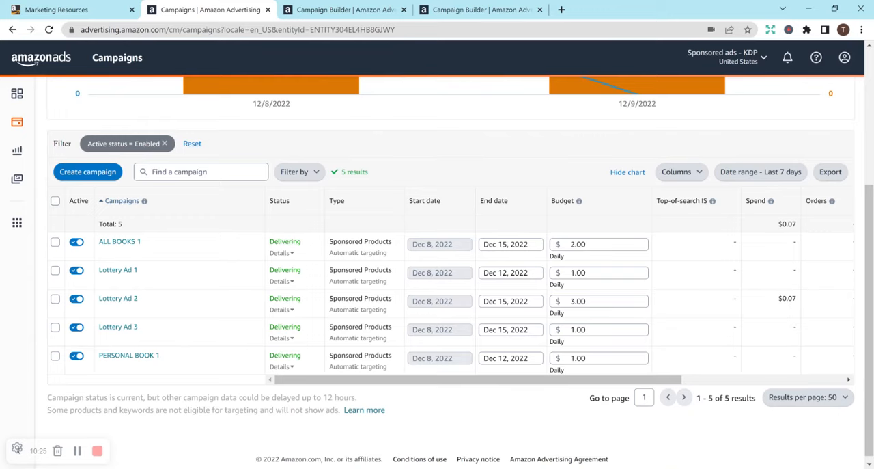
pyautogui.moveTo(860, 185)
pyautogui.mouseDown()
pyautogui.moveTo(862, 231)
pyautogui.moveTo(872, 234)
pyautogui.moveTo(871, 183)
pyautogui.mouseUp()
pyautogui.scroll(3, 807, 275)
pyautogui.click(807, 277)
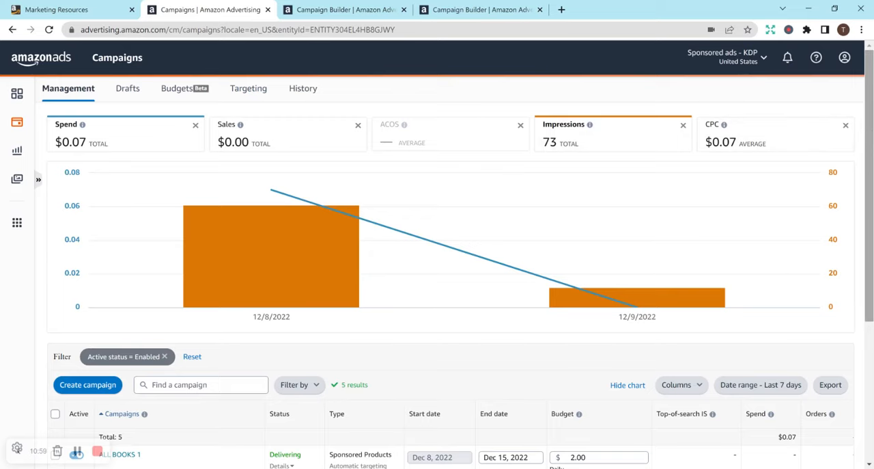
pyautogui.scroll(-3, 864, 260)
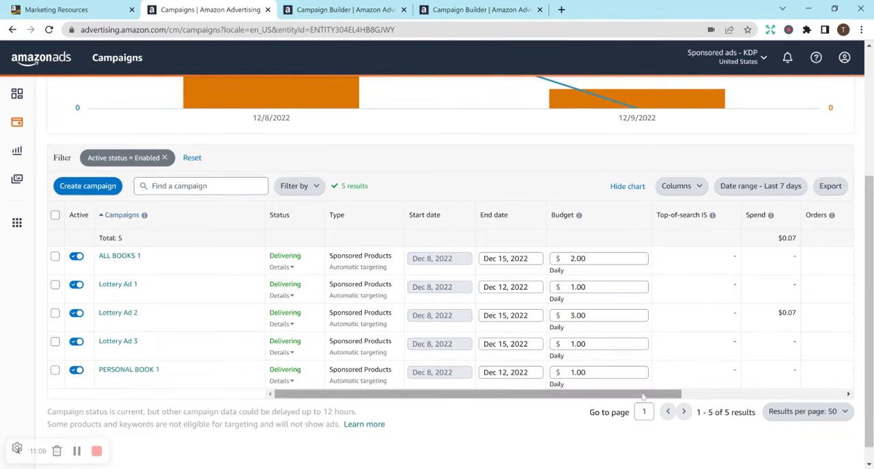
pyautogui.moveTo(696, 388); pyautogui.dragTo(746, 390)
pyautogui.click(748, 386)
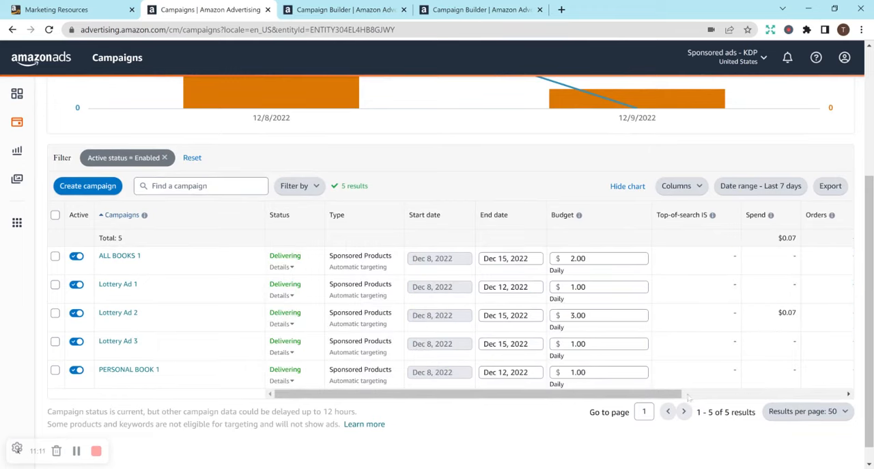
pyautogui.moveTo(670, 393); pyautogui.dragTo(613, 361)
pyautogui.click(511, 287)
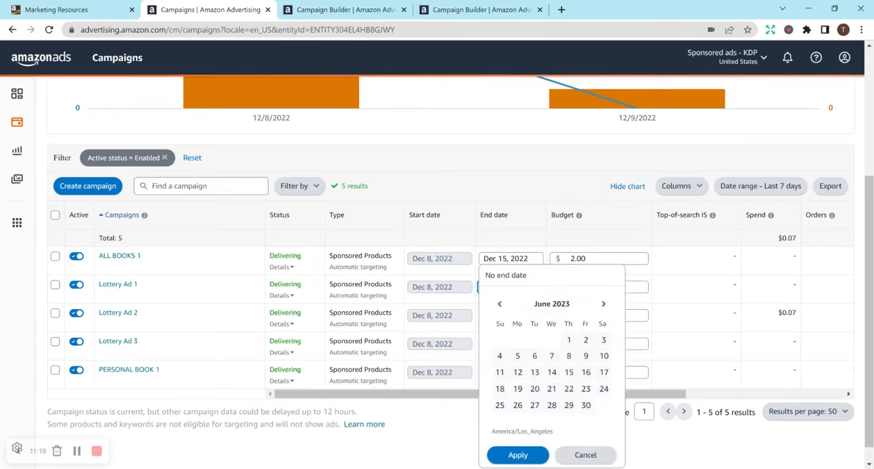
pyautogui.click(499, 304)
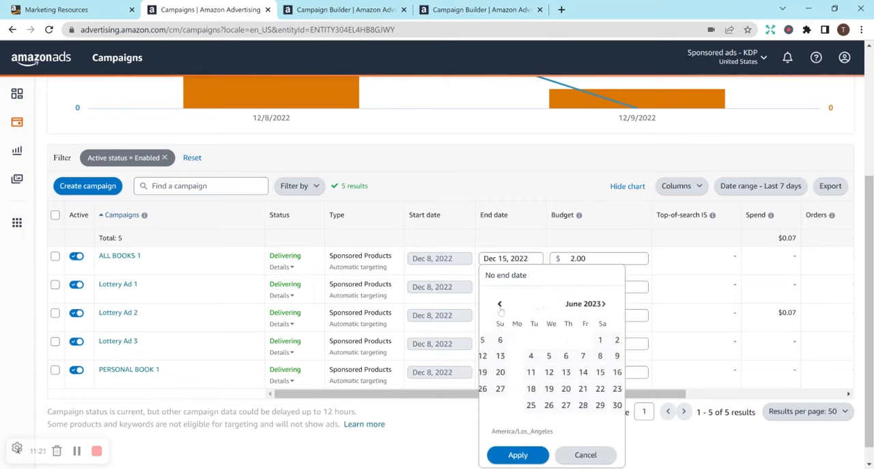
pyautogui.click(499, 304)
pyautogui.click(499, 304)
pyautogui.click(499, 304)
pyautogui.click(499, 304)
pyautogui.click(499, 304)
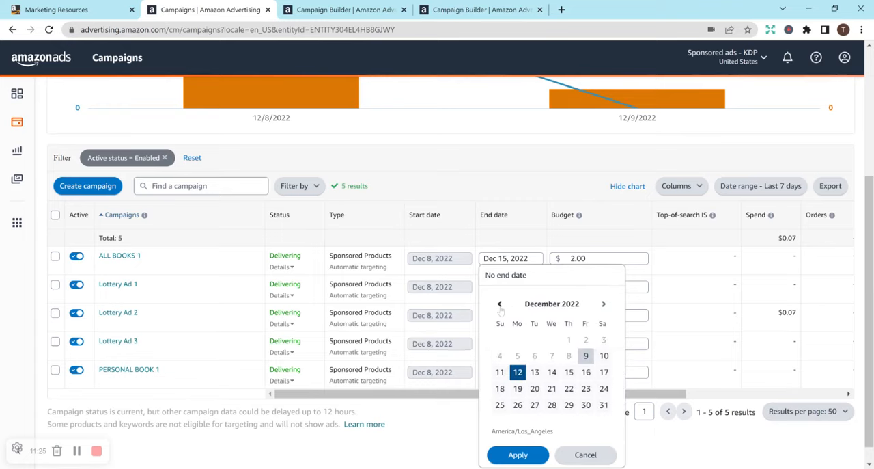
pyautogui.click(569, 373)
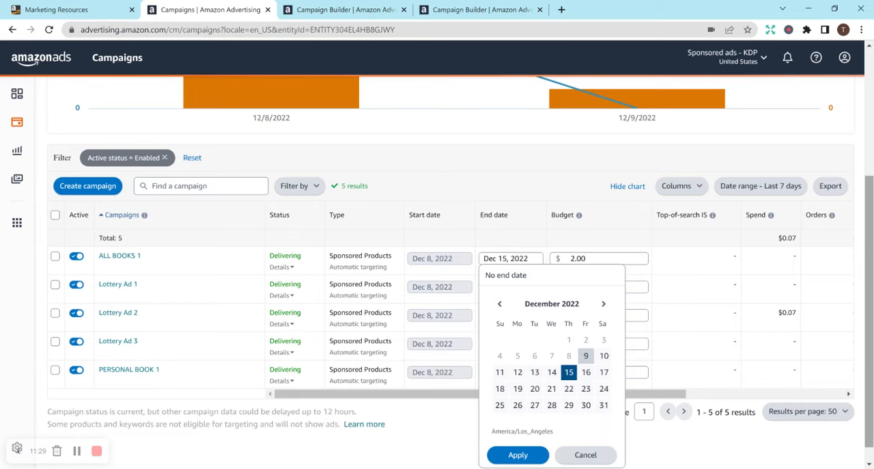
pyautogui.moveTo(869, 376); pyautogui.dragTo(869, 391)
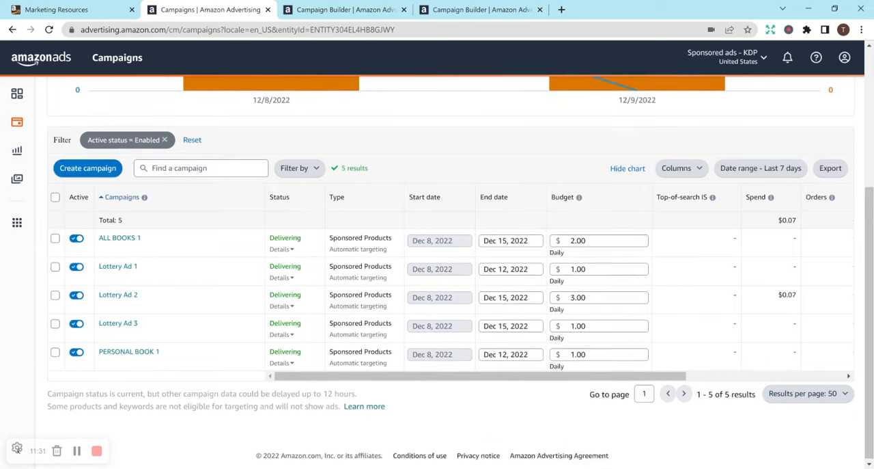
# Step: Set the end date of the Lottery Ad 1 campaign to December 15, 2022 and apply it
pyautogui.click(511, 269)
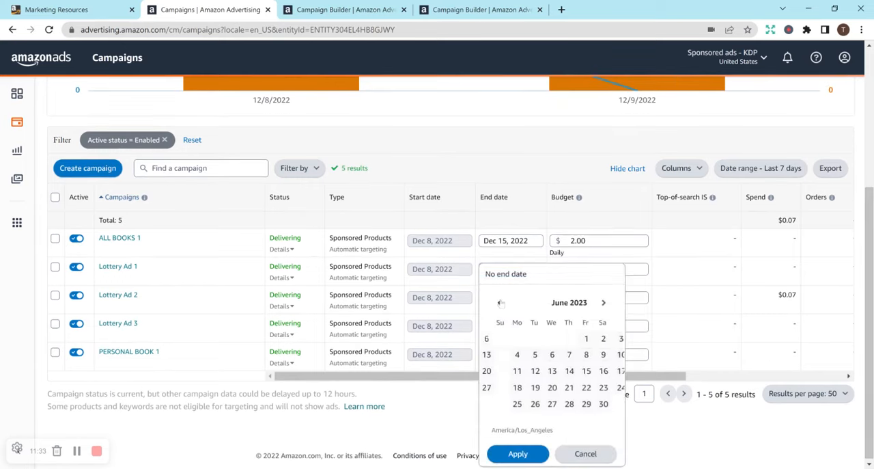
pyautogui.click(500, 303)
pyautogui.click(501, 302)
pyautogui.click(501, 303)
pyautogui.click(500, 303)
pyautogui.click(501, 302)
pyautogui.click(501, 303)
pyautogui.click(501, 302)
pyautogui.click(604, 302)
pyautogui.click(518, 371)
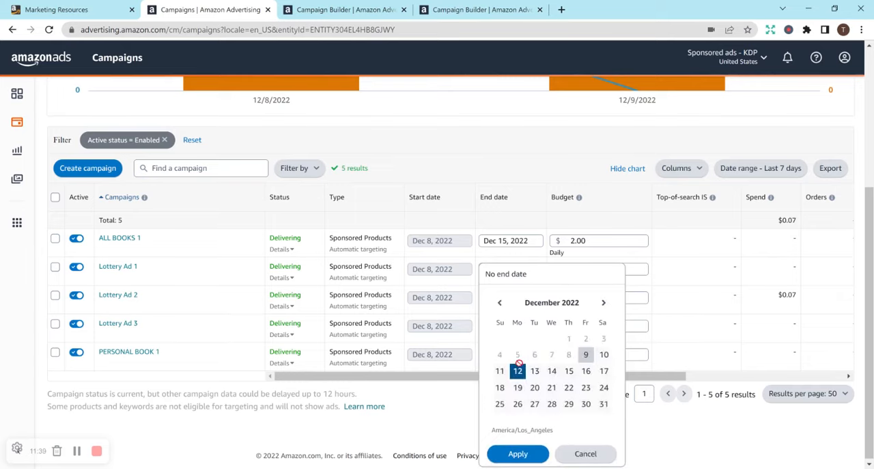
pyautogui.click(569, 371)
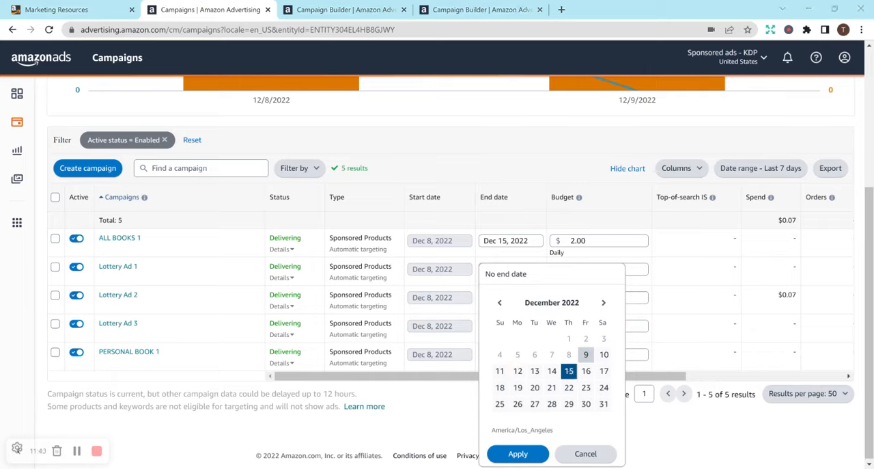
pyautogui.click(537, 454)
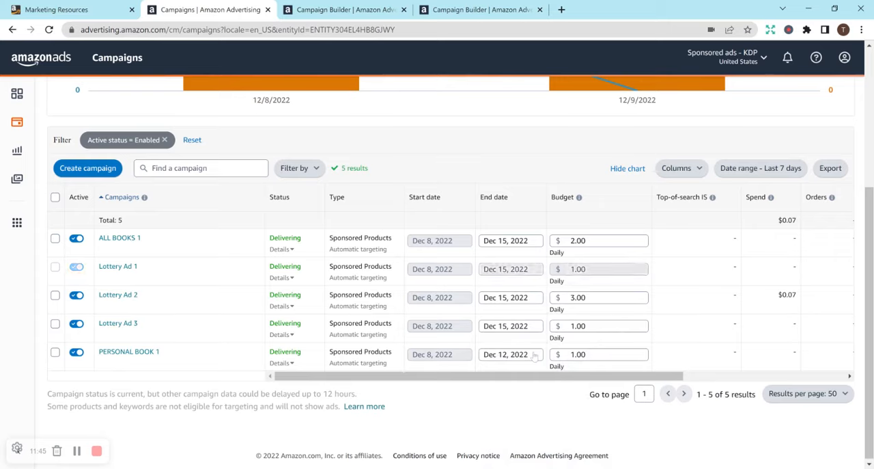
# Step: Set the end date of the PERSONAL BOOK 1 campaign to December 15, 2022 and apply it
pyautogui.click(519, 354)
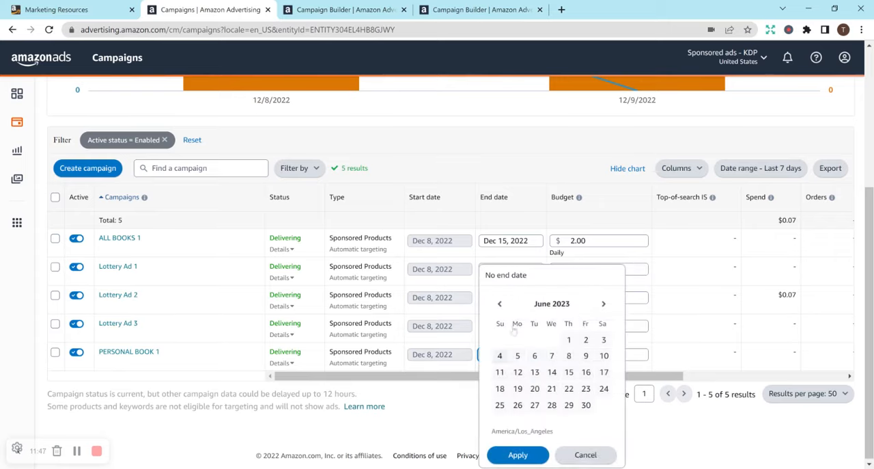
pyautogui.click(603, 303)
pyautogui.click(603, 303)
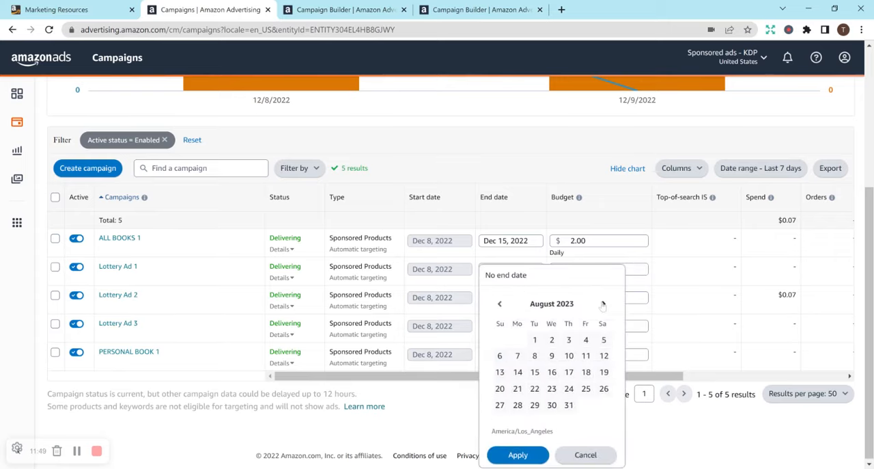
pyautogui.click(500, 303)
pyautogui.click(500, 303)
pyautogui.click(500, 303)
pyautogui.click(500, 304)
pyautogui.click(500, 303)
pyautogui.click(500, 303)
pyautogui.click(500, 303)
pyautogui.click(500, 303)
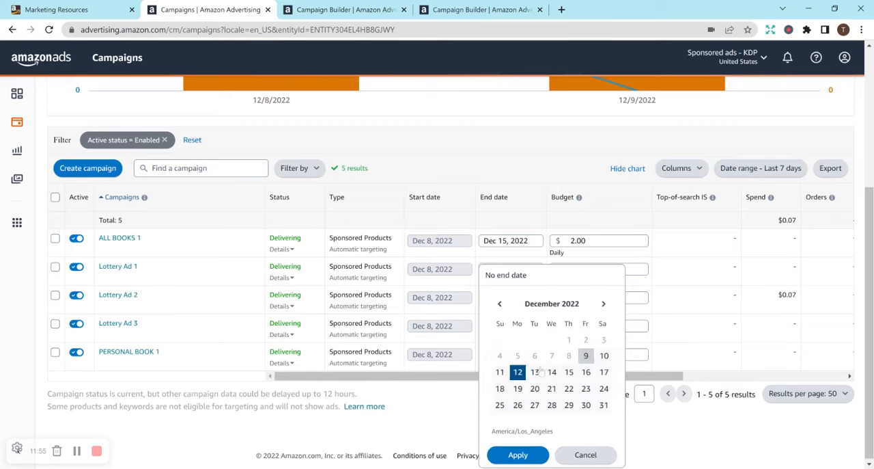
pyautogui.click(569, 371)
pyautogui.click(518, 454)
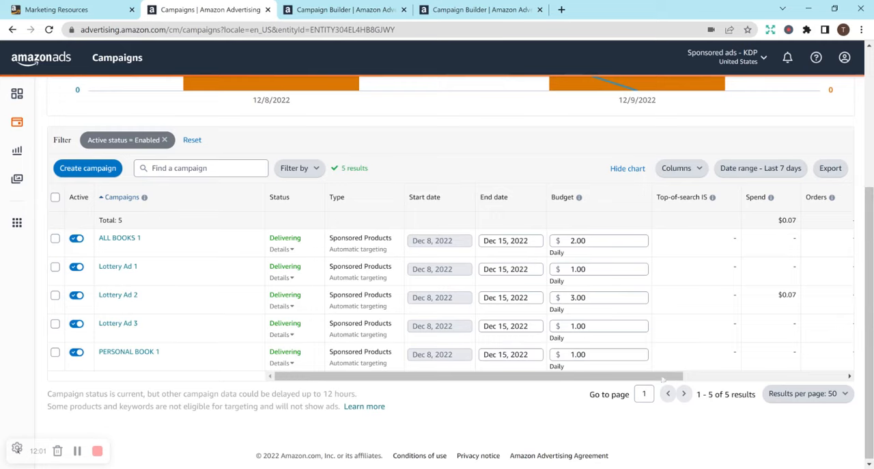
# Step: Open the Targeting overview of the campaigns and read the explanation for targets not delivering
pyautogui.moveTo(684, 375); pyautogui.dragTo(615, 323)
pyautogui.moveTo(869, 314); pyautogui.dragTo(866, 167)
pyautogui.click(265, 96)
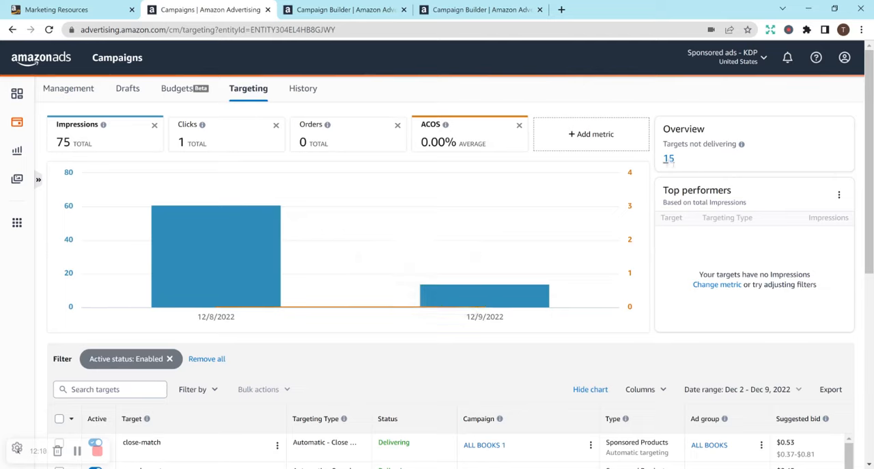
pyautogui.moveTo(741, 146)
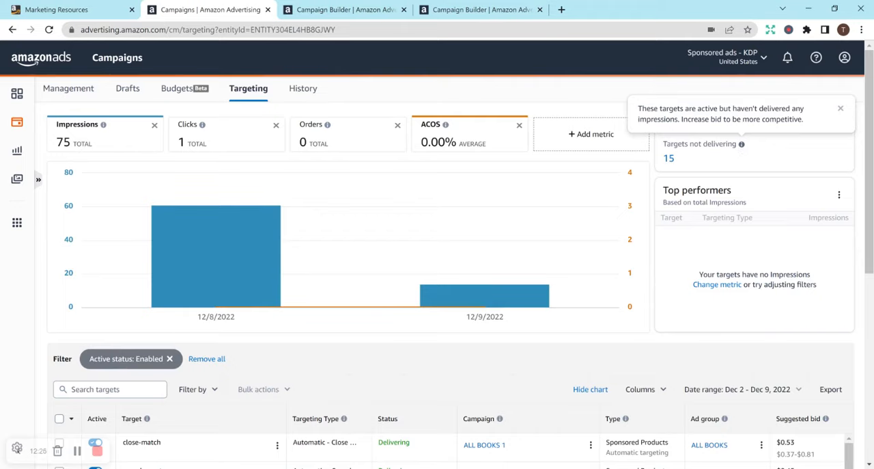
# Step: Examine the targets table, comparing each target's suggested bid and current bid with its impressions, clicks and spend
pyautogui.moveTo(870, 147); pyautogui.dragTo(868, 305)
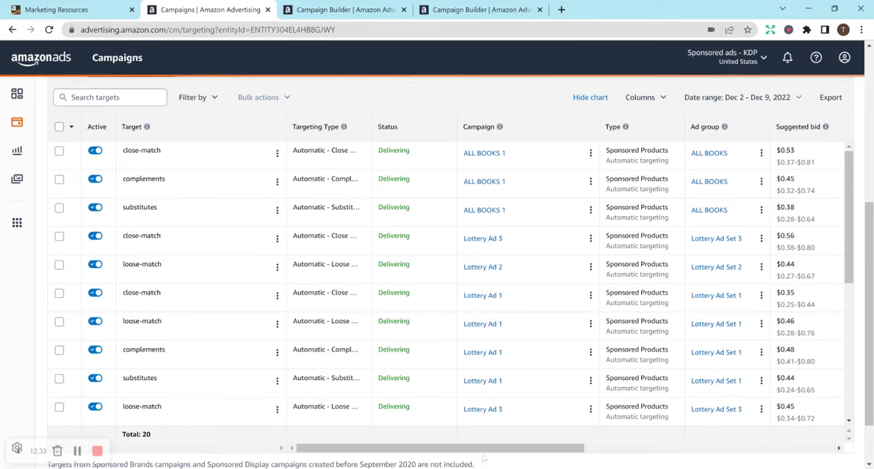
pyautogui.moveTo(490, 451)
pyautogui.mouseDown()
pyautogui.moveTo(762, 430)
pyautogui.moveTo(764, 413)
pyautogui.mouseUp()
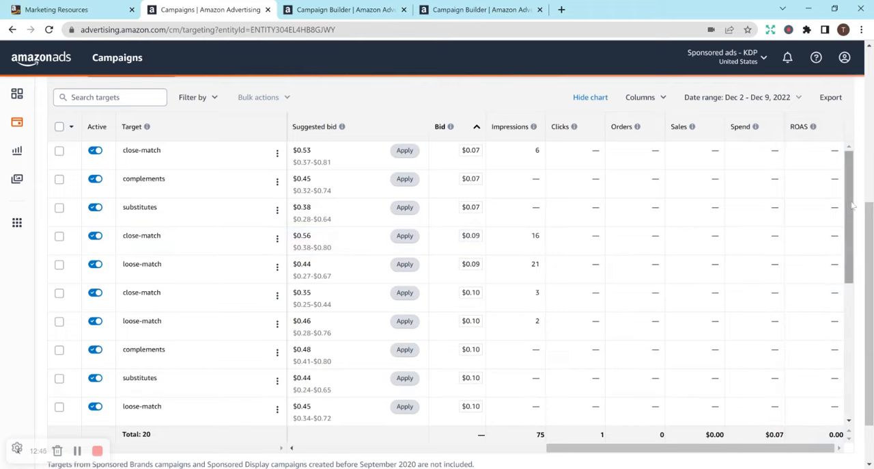
pyautogui.moveTo(854, 206); pyautogui.dragTo(847, 300)
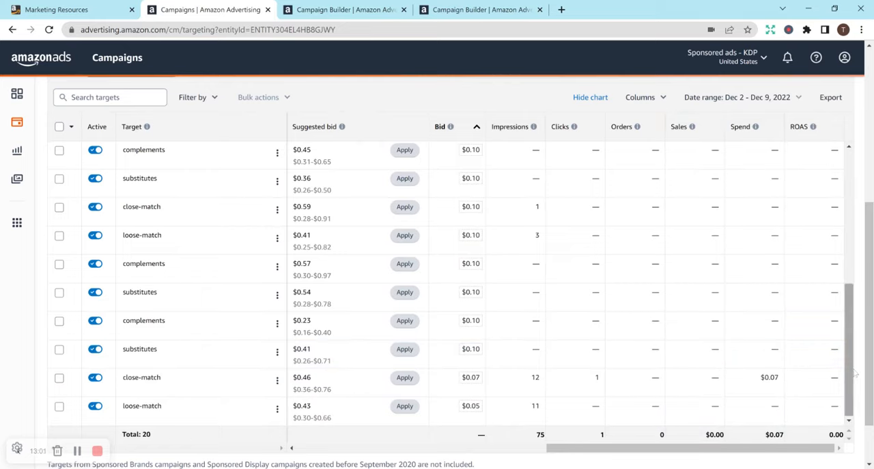
pyautogui.moveTo(854, 373); pyautogui.dragTo(846, 306)
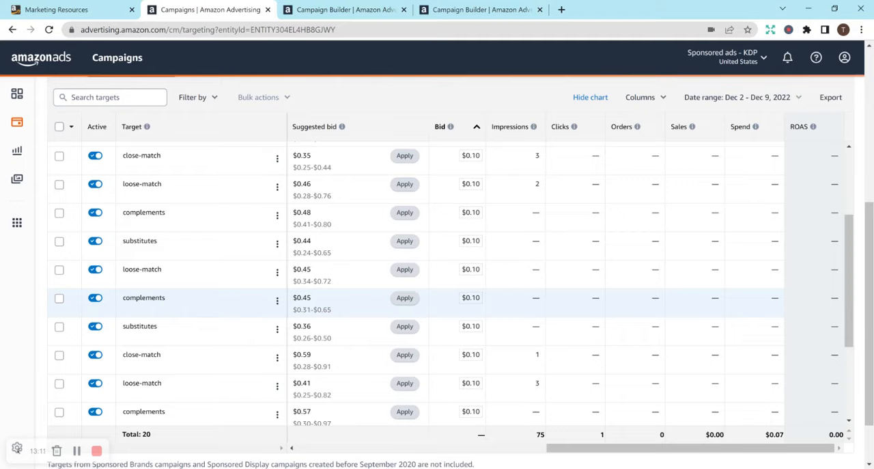
pyautogui.scroll(3, 345, 300)
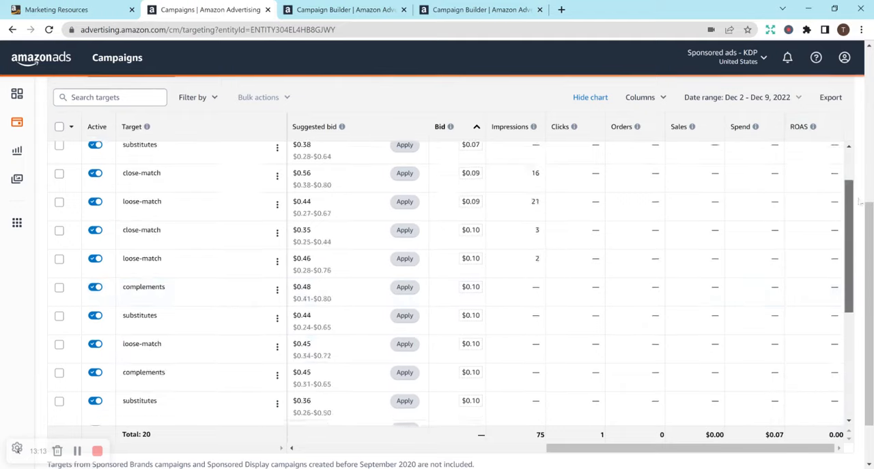
pyautogui.moveTo(345, 131)
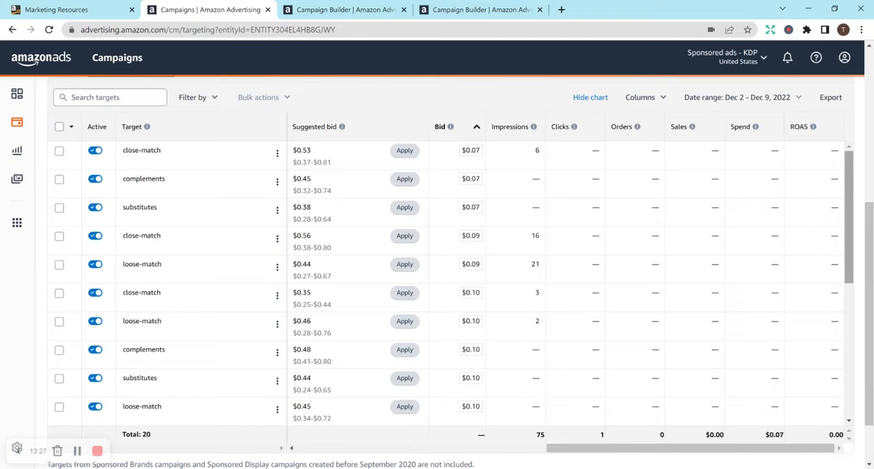
pyautogui.moveTo(848, 224); pyautogui.dragTo(820, 386)
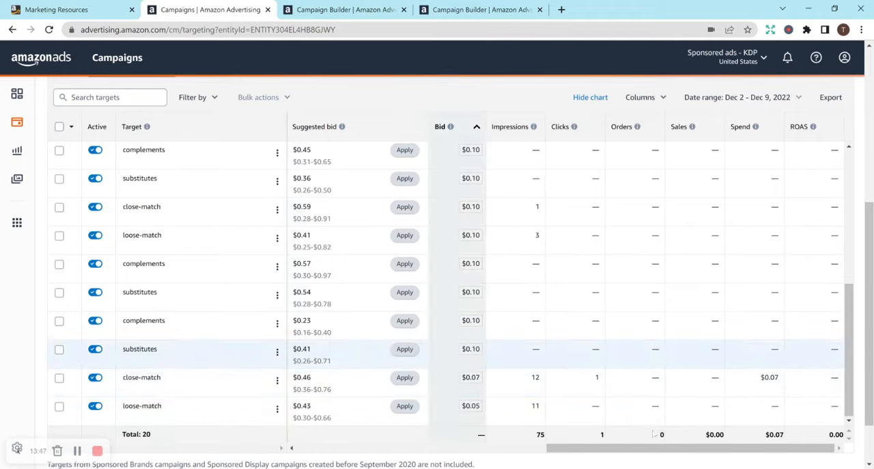
pyautogui.moveTo(646, 447); pyautogui.dragTo(683, 441)
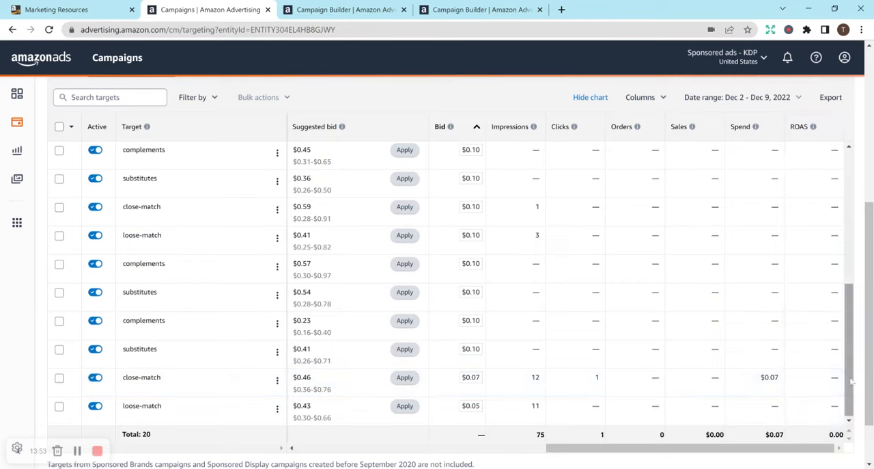
pyautogui.moveTo(852, 383); pyautogui.dragTo(845, 234)
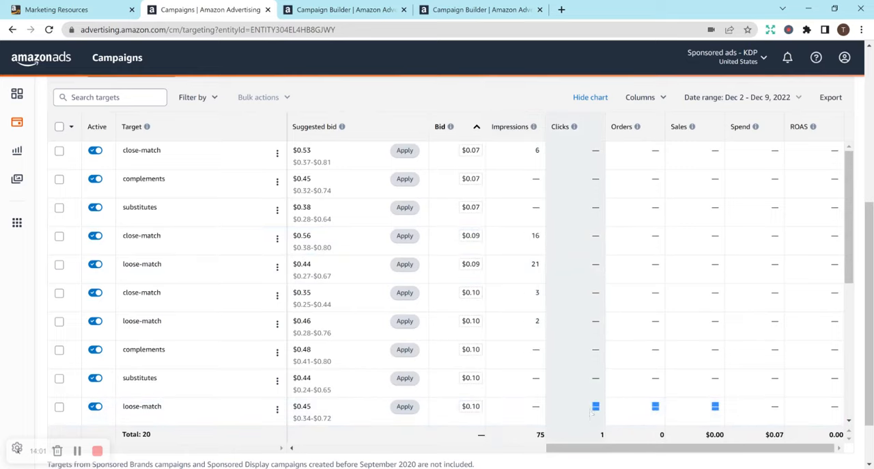
# Step: Compare bids and impressions by ad group across all targets, and check them against the overall targeting chart
pyautogui.moveTo(589, 448); pyautogui.dragTo(550, 449)
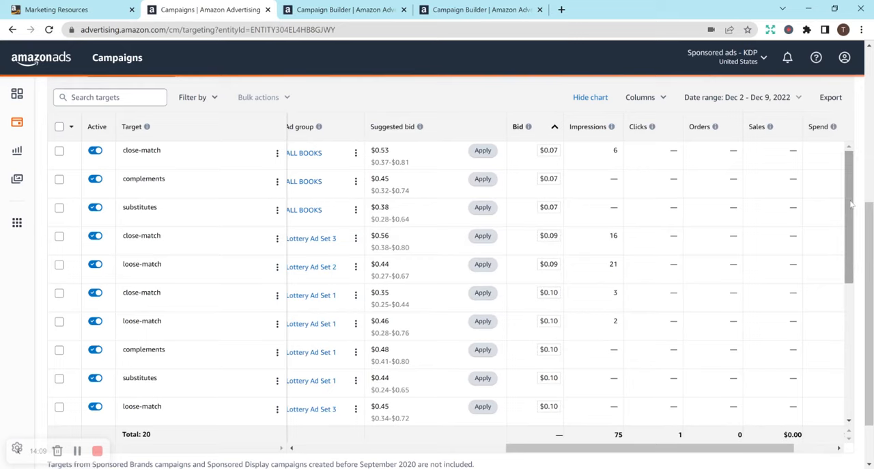
pyautogui.moveTo(852, 204); pyautogui.dragTo(850, 368)
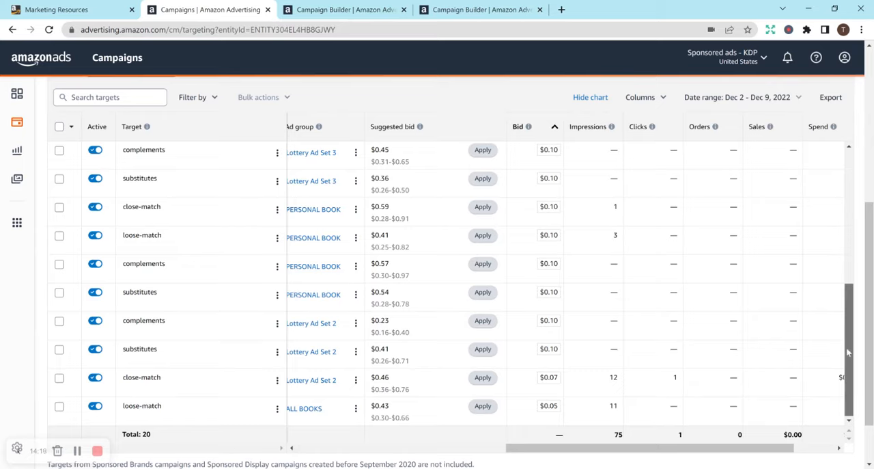
pyautogui.moveTo(848, 352); pyautogui.dragTo(856, 172)
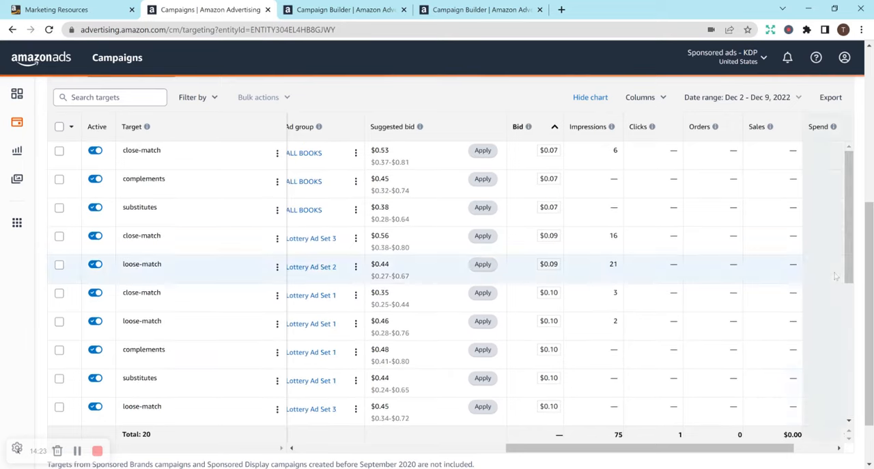
pyautogui.scroll(5, 451, 273)
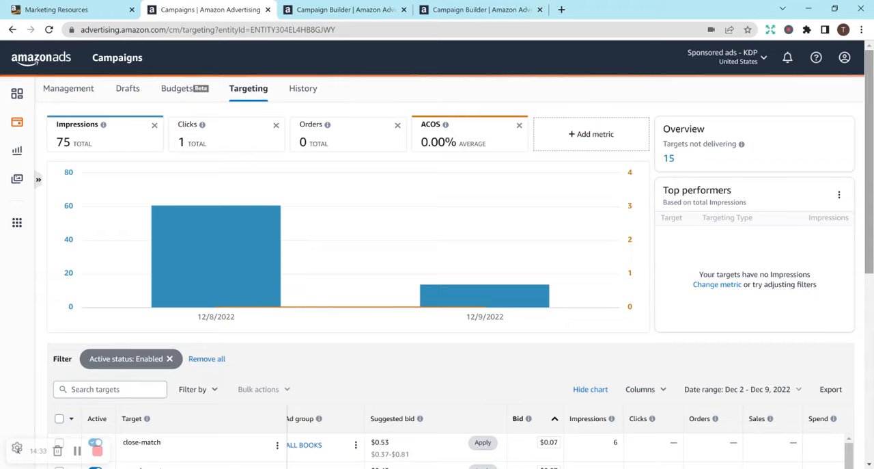
pyautogui.scroll(-5, 862, 301)
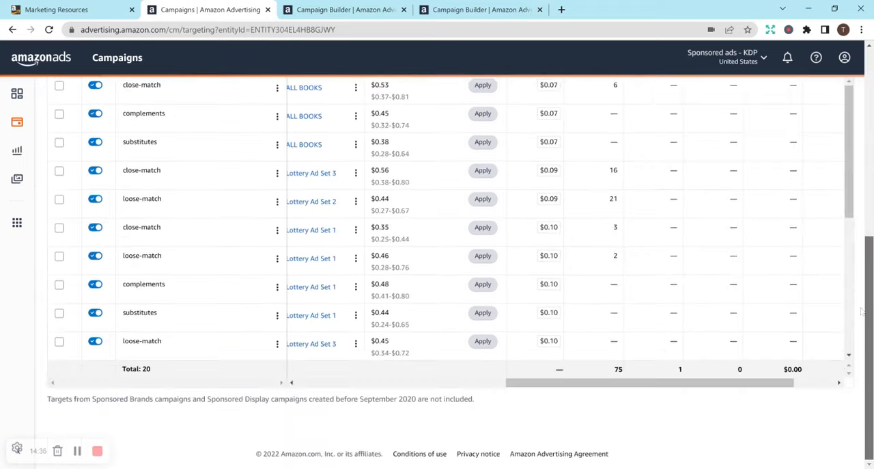
pyautogui.scroll(10, 862, 328)
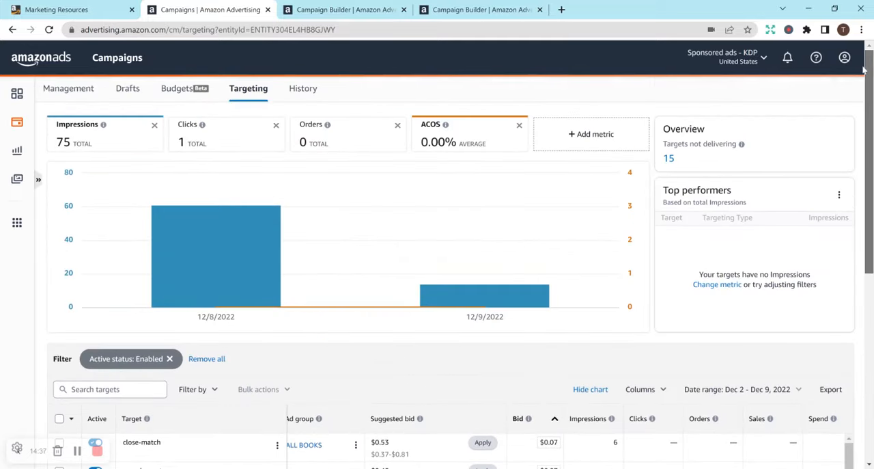